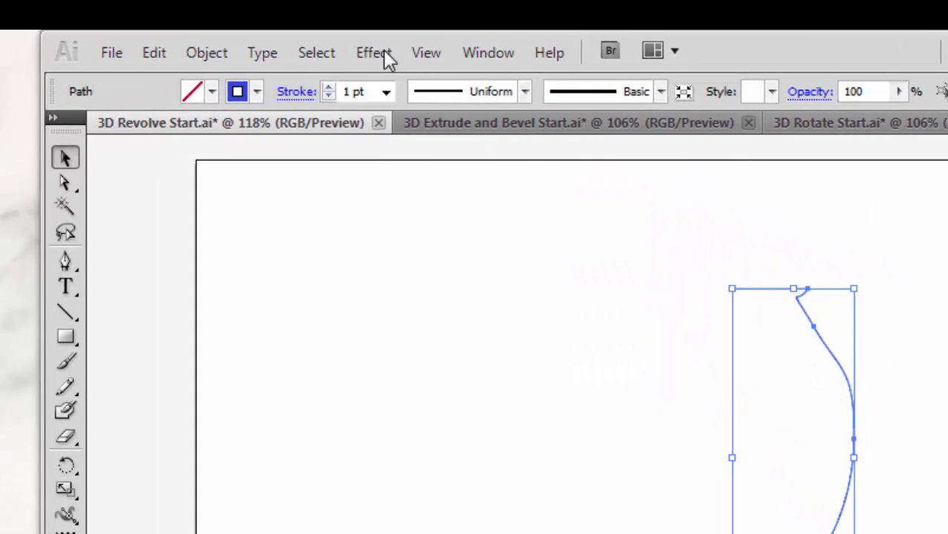
Start a 3D Revolve effect on the selected vase profile path and turn on its preview.
click(383, 52)
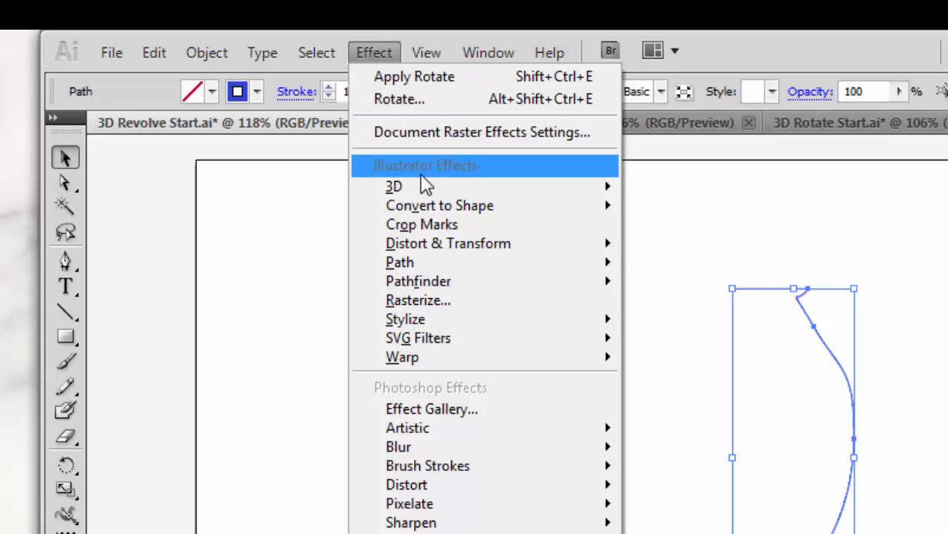
mouse_move(415, 186)
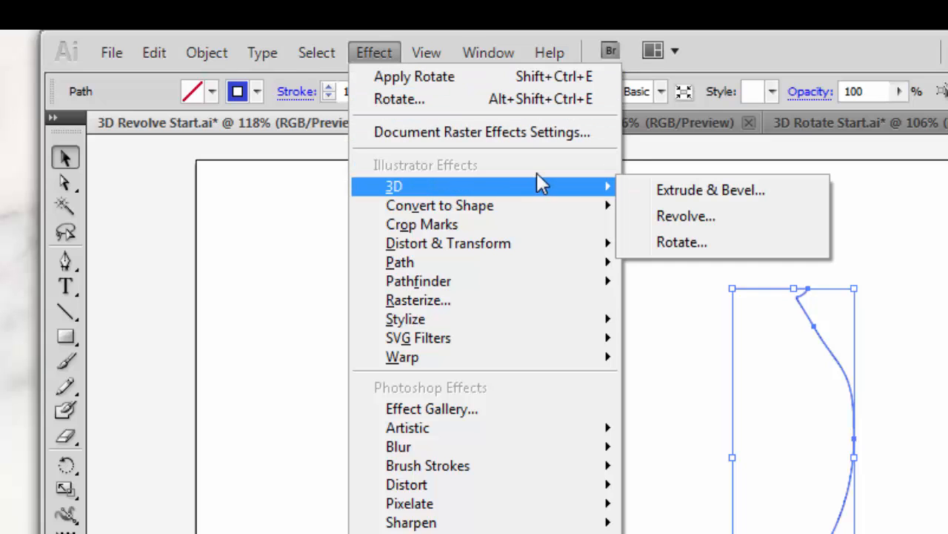
click(686, 216)
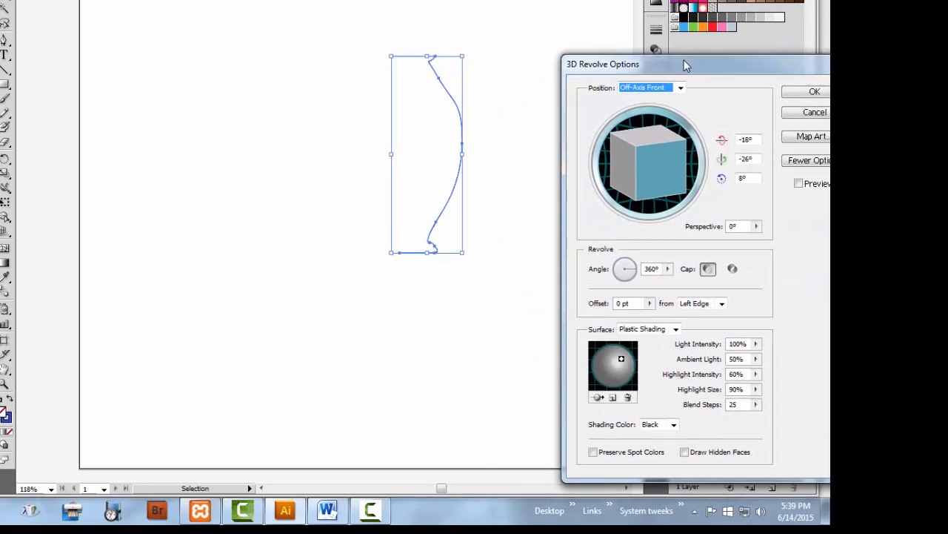
drag(685, 66, 608, 6)
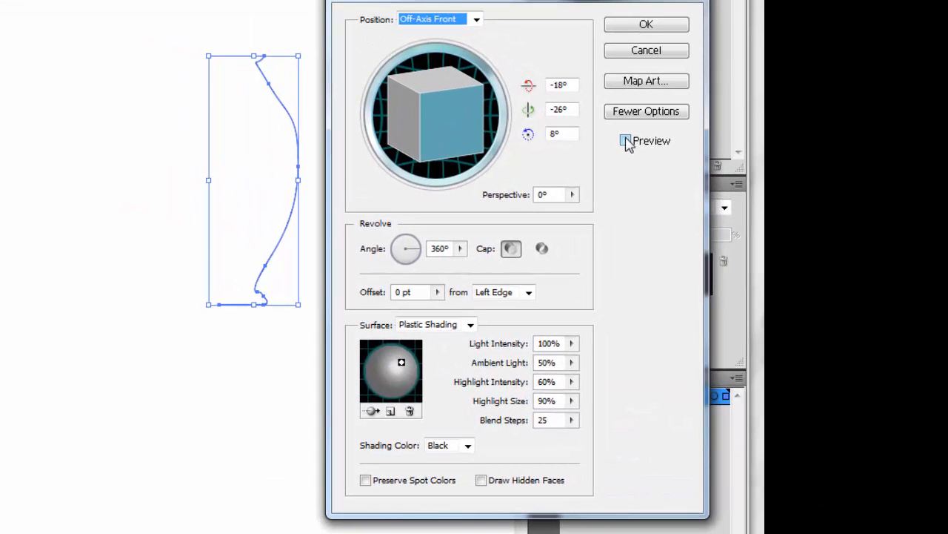
click(626, 141)
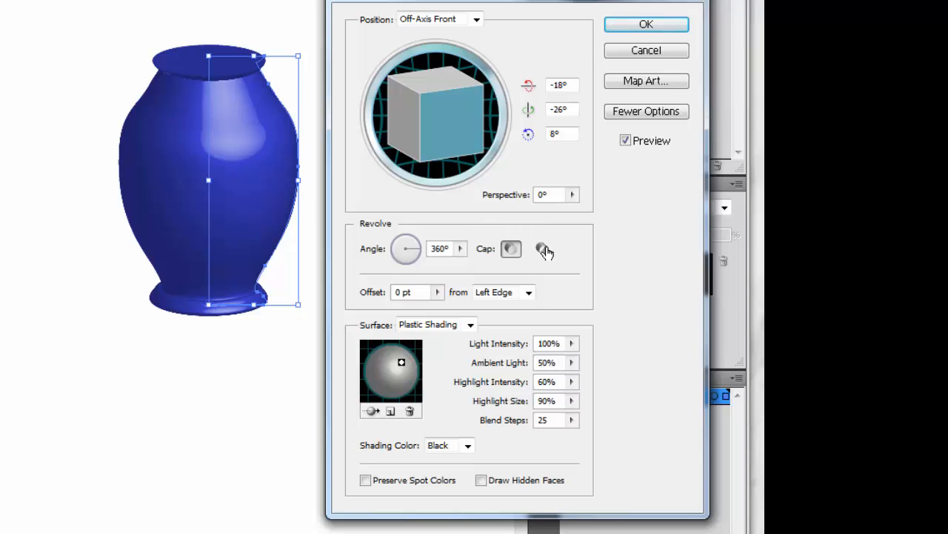
Set the revolved vase's surface shading to 114 blend steps and 50% light intensity.
click(645, 114)
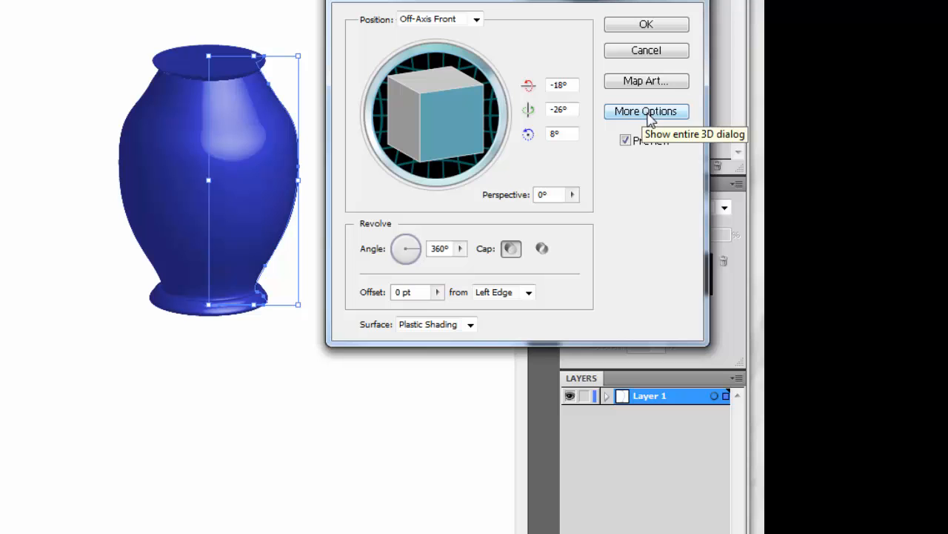
click(646, 112)
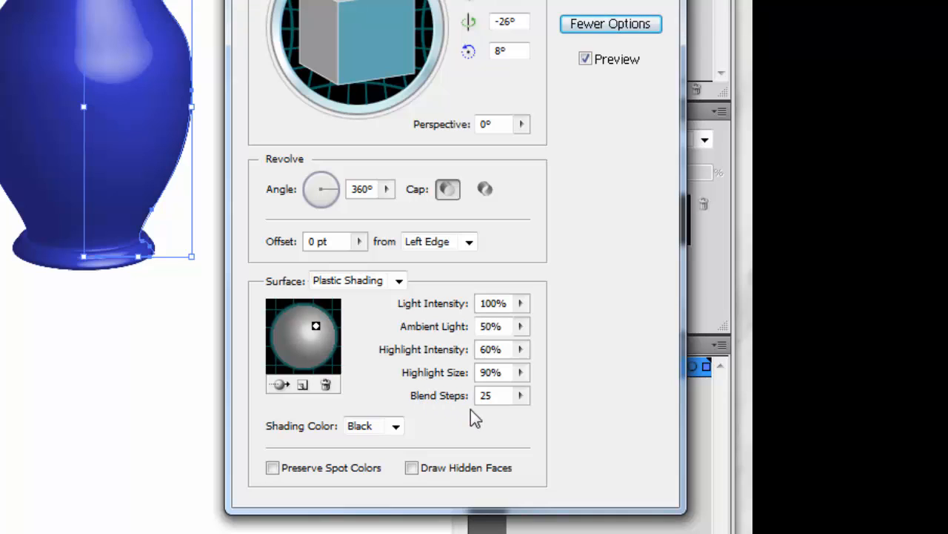
click(523, 396)
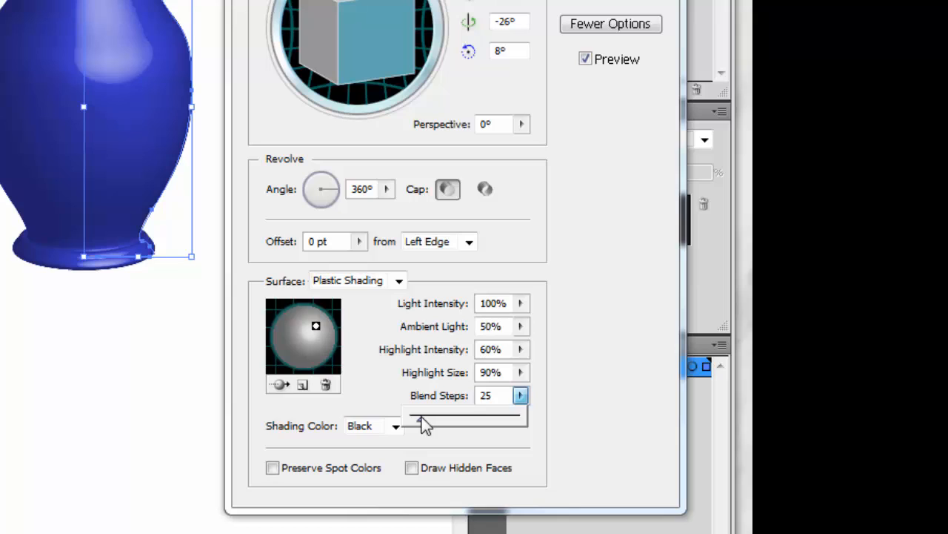
drag(420, 416, 459, 414)
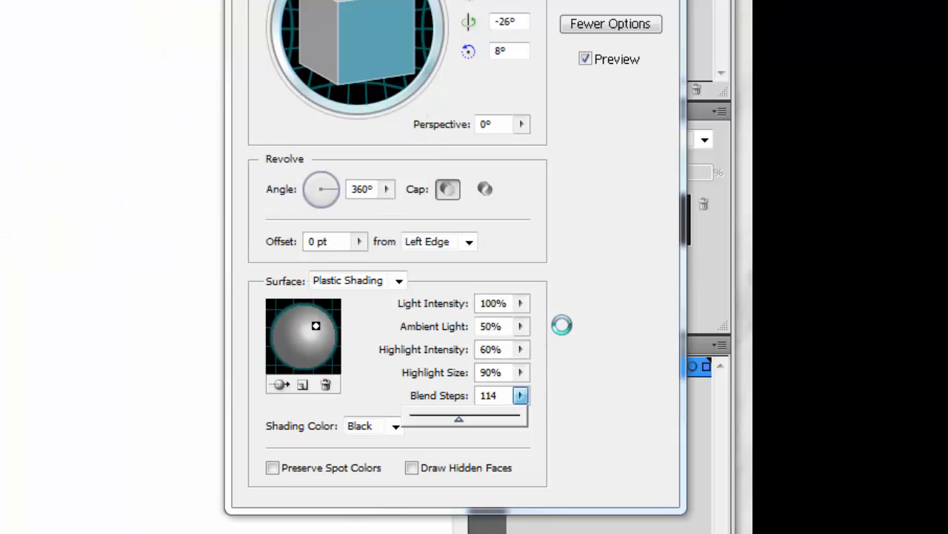
click(523, 304)
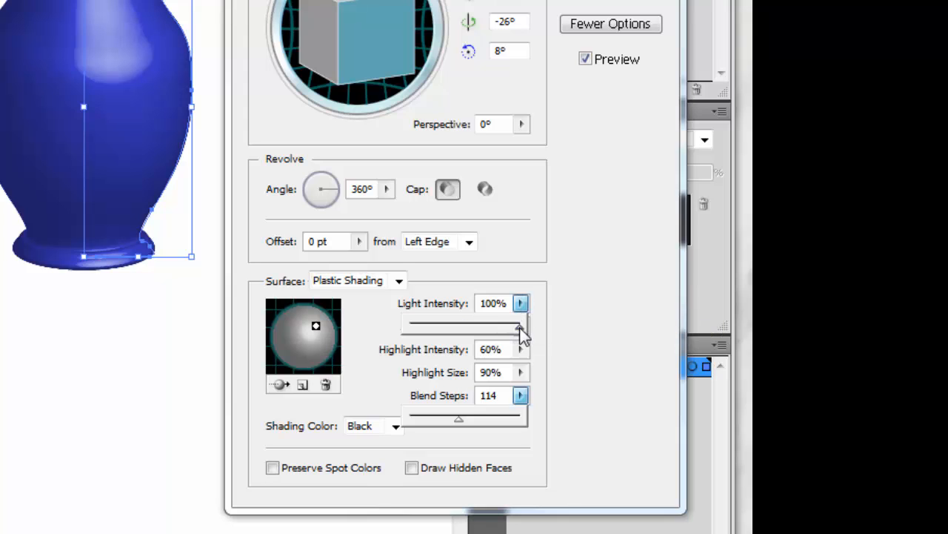
drag(519, 327, 465, 329)
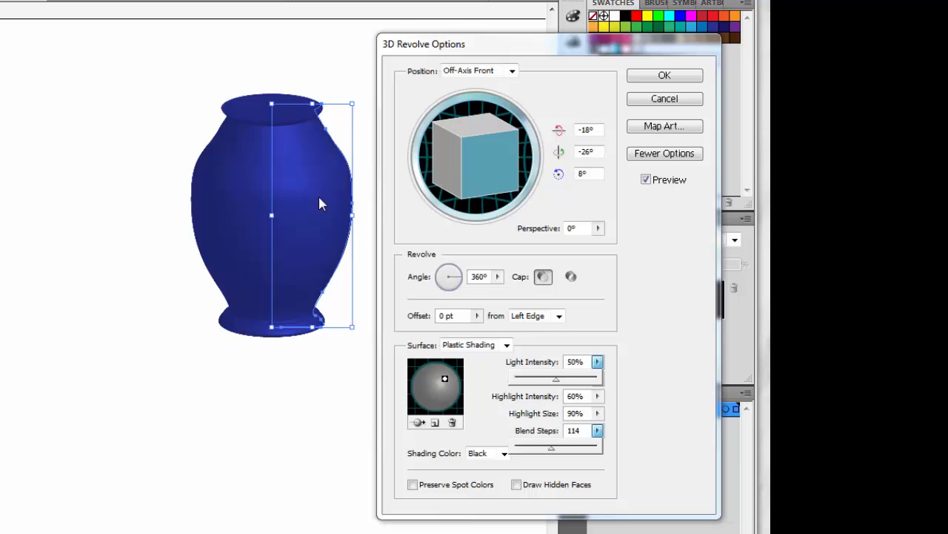
Tilt the revolved vase freehand to about -31°, -27° and 9°, and apply the effect.
click(483, 147)
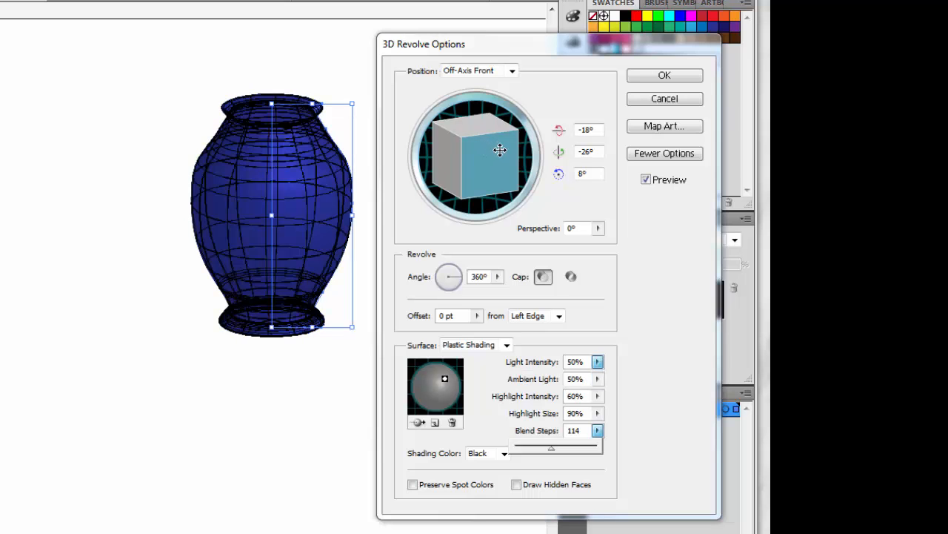
mouse_move(509, 163)
mouse_down()
mouse_move(475, 144)
mouse_move(511, 176)
mouse_move(500, 158)
mouse_move(481, 159)
mouse_up()
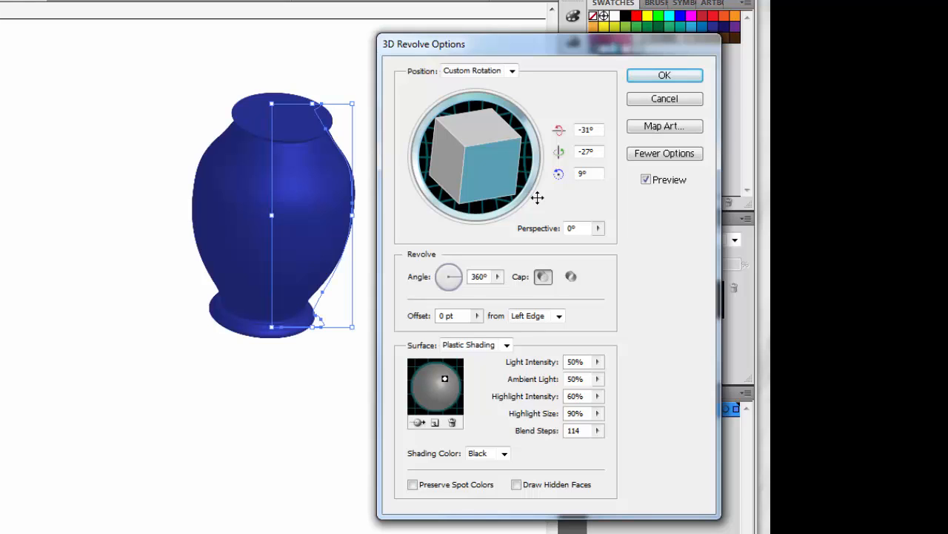
click(665, 77)
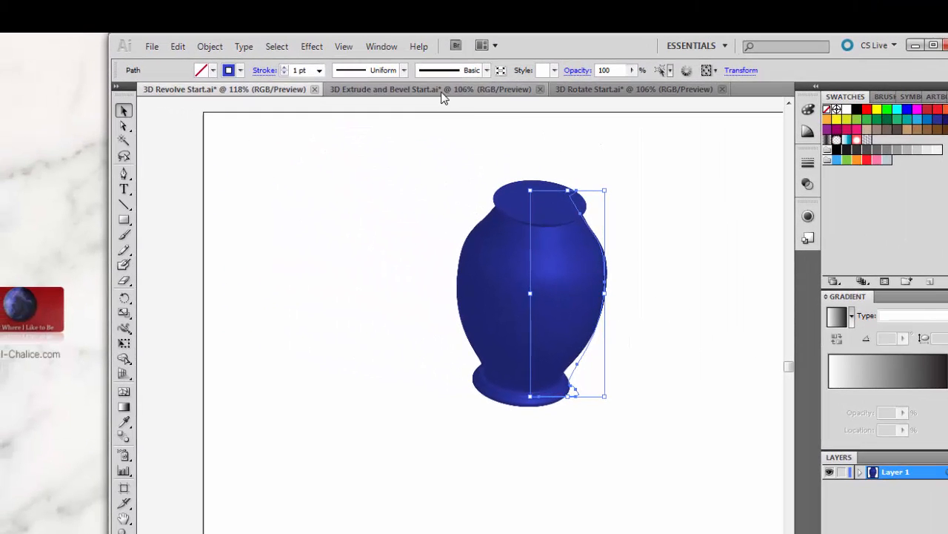
In the 3D Extrude and Bevel Start document, start an Extrude & Bevel effect on the Bevel text with 150 pt depth and preview it.
click(443, 90)
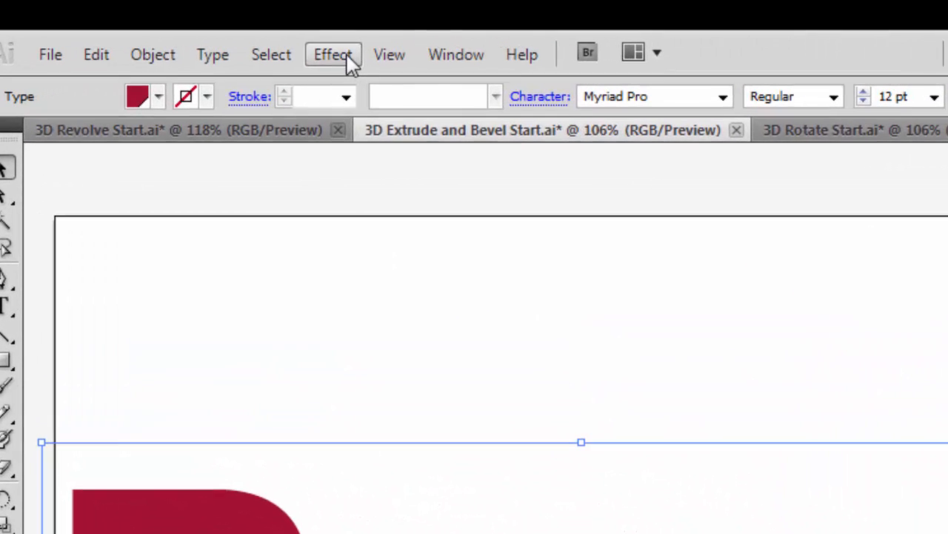
click(352, 44)
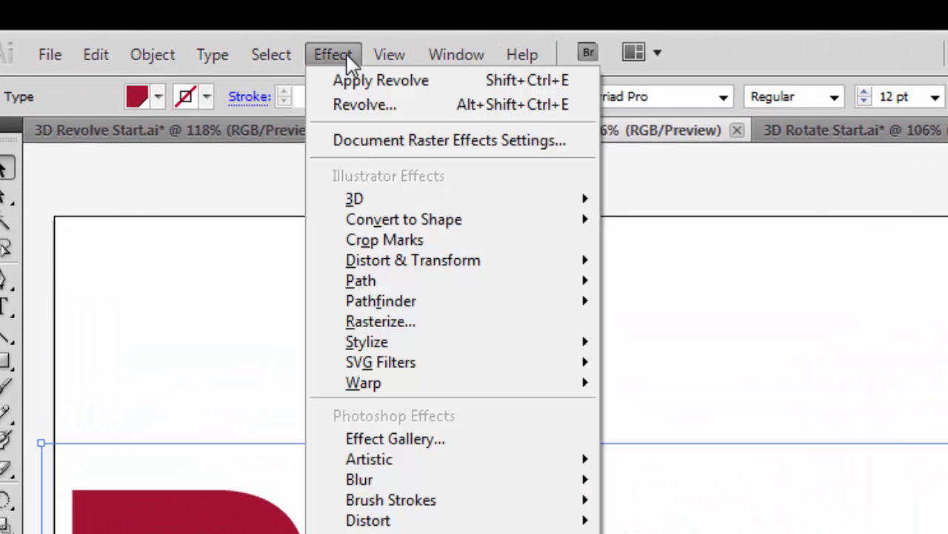
mouse_move(369, 210)
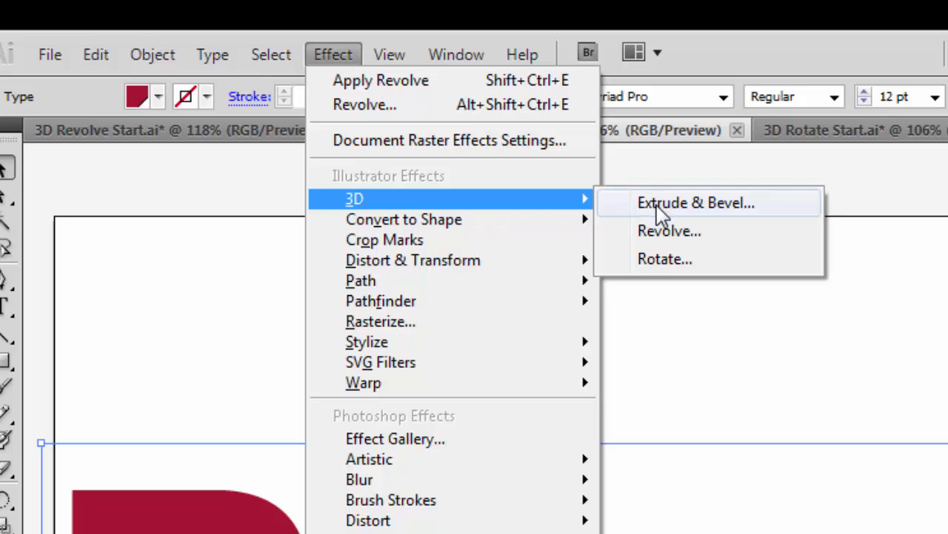
click(756, 203)
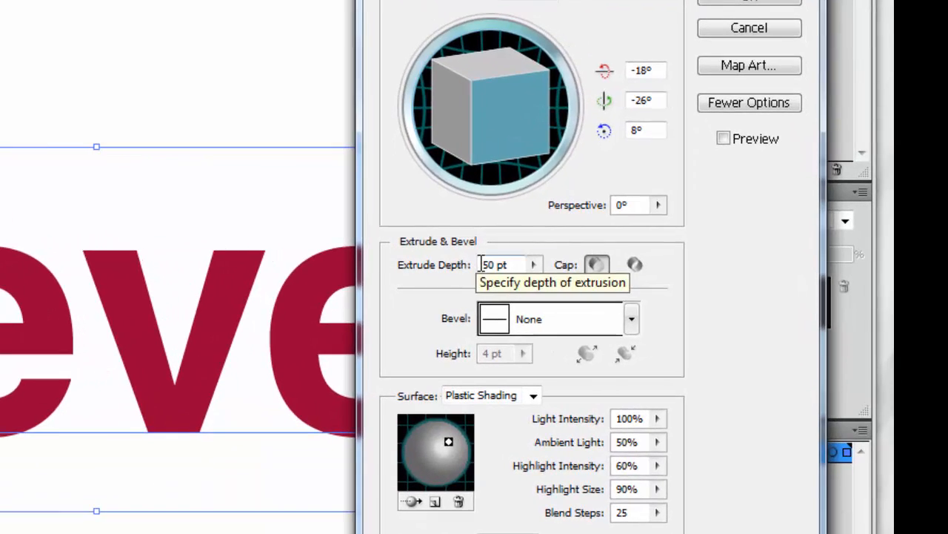
click(481, 265)
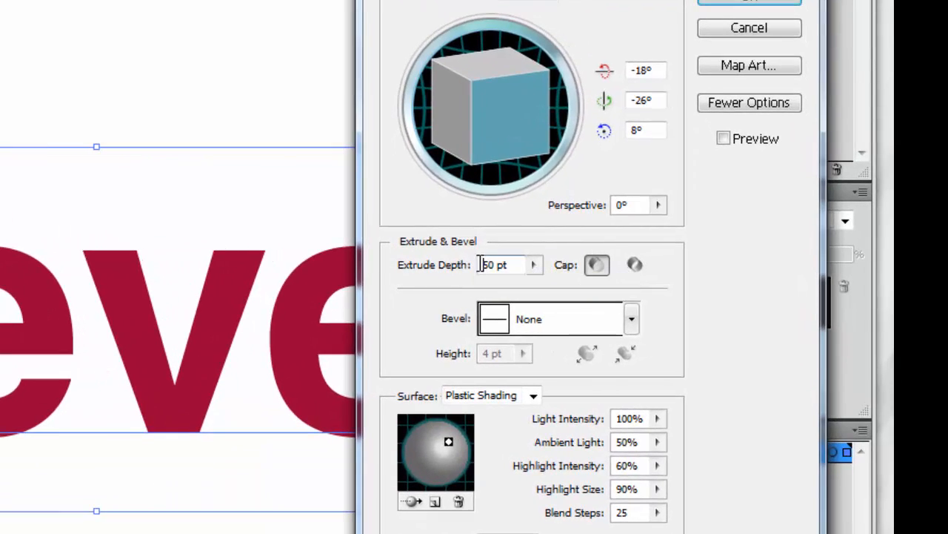
text(1)
click(724, 139)
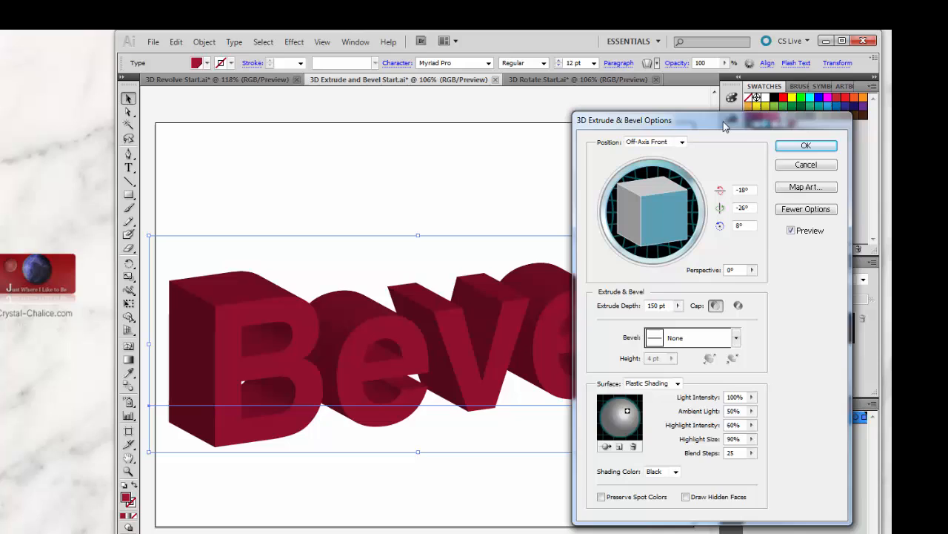
drag(724, 126, 891, 114)
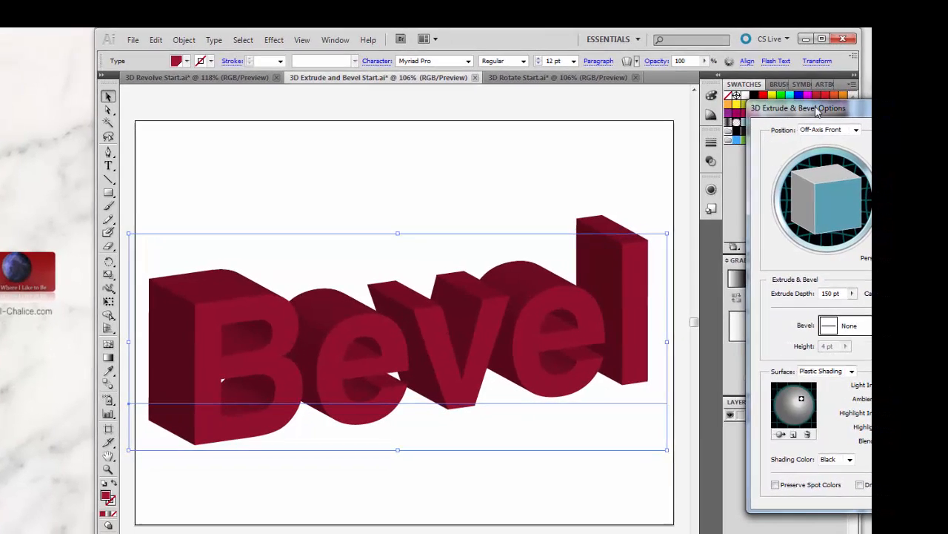
drag(833, 110, 608, 94)
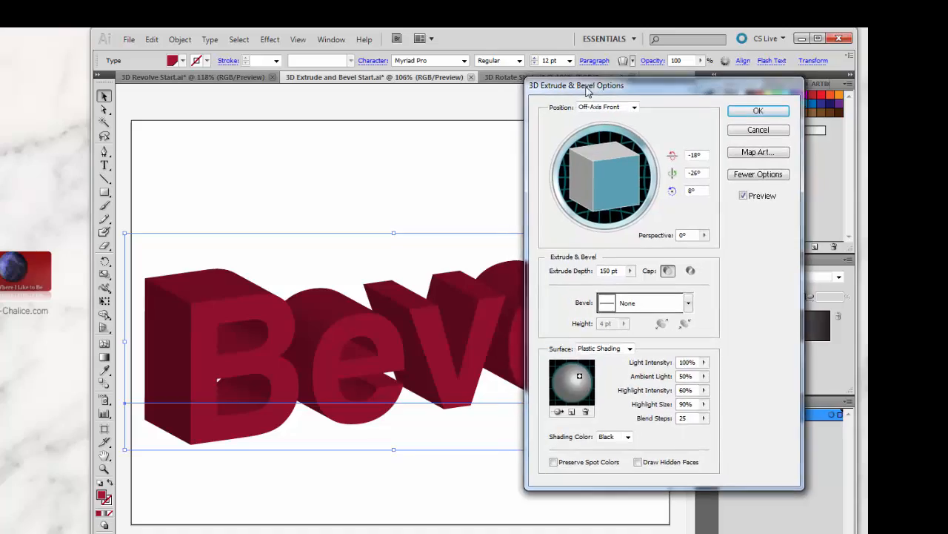
Raise the extruded Bevel text's blend steps to 104.
click(744, 180)
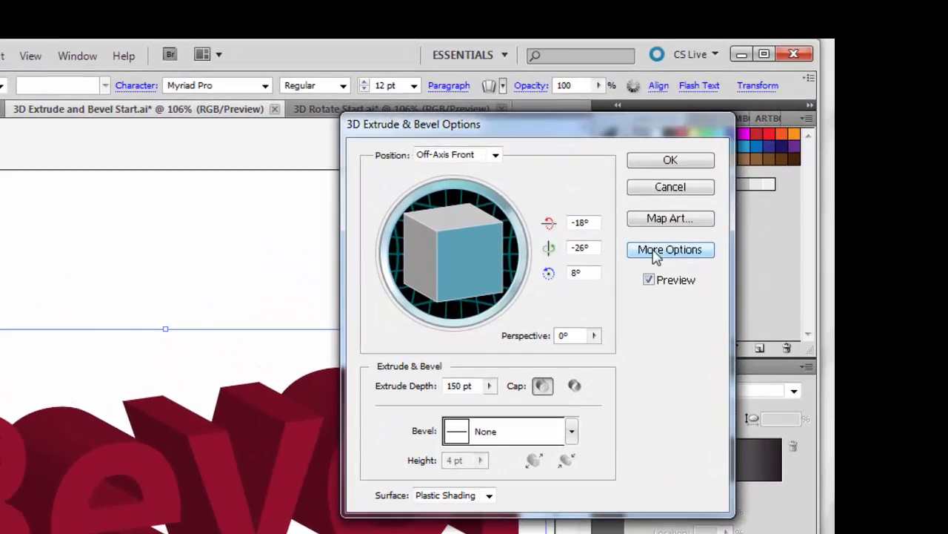
click(662, 250)
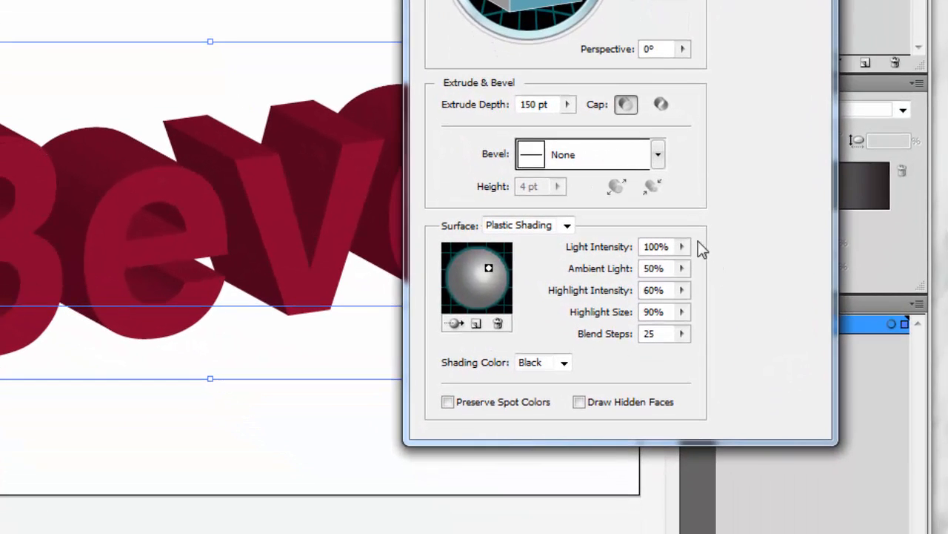
click(682, 334)
drag(604, 363, 619, 361)
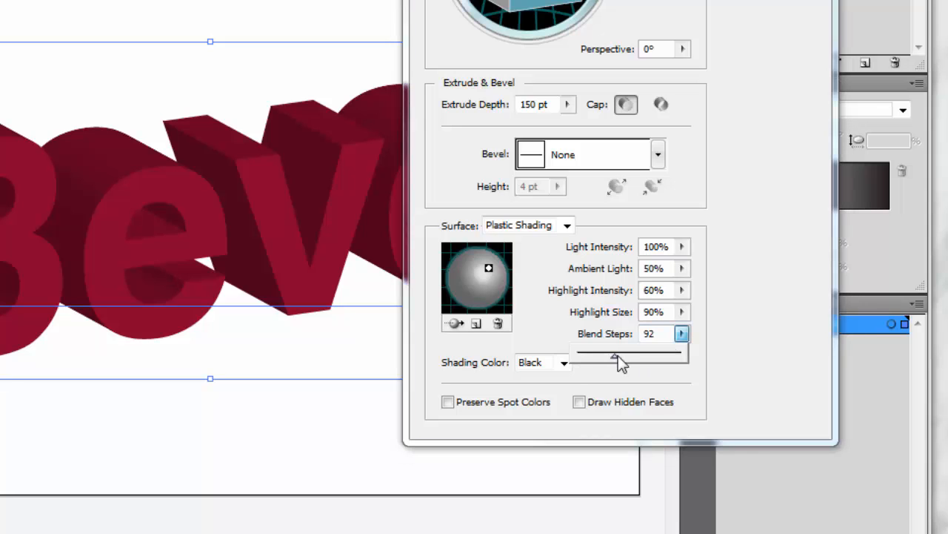
click(684, 247)
Try a light intensity of 51% on the extruded text, and return it to 100%.
click(683, 248)
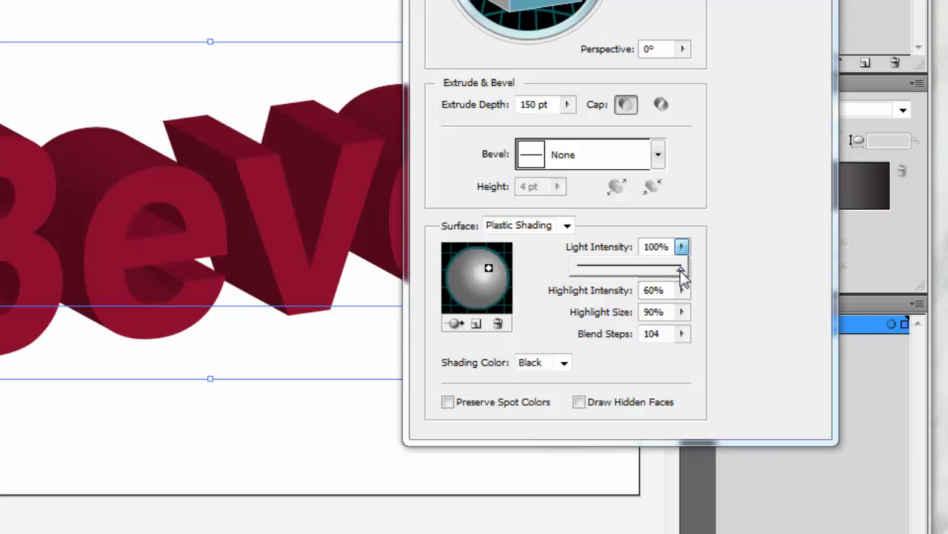
drag(683, 266, 633, 275)
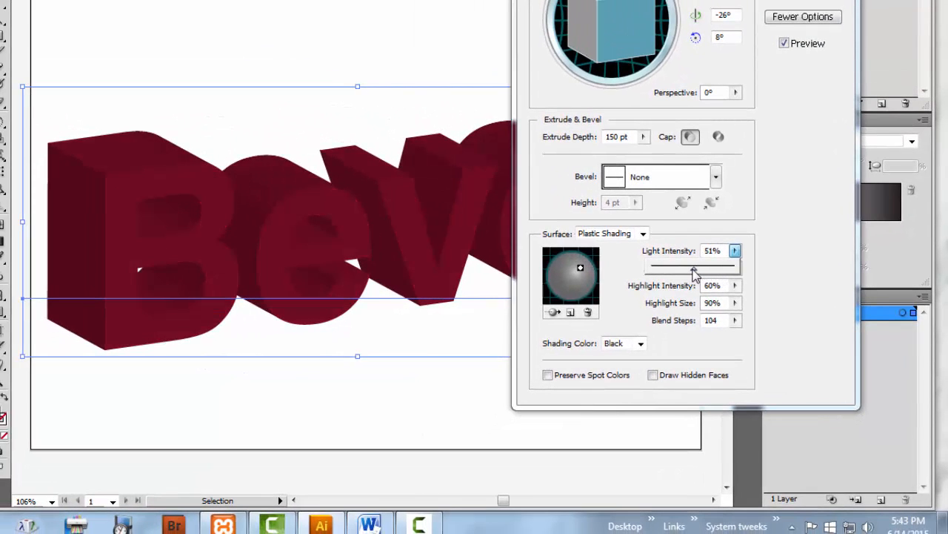
drag(694, 275, 753, 267)
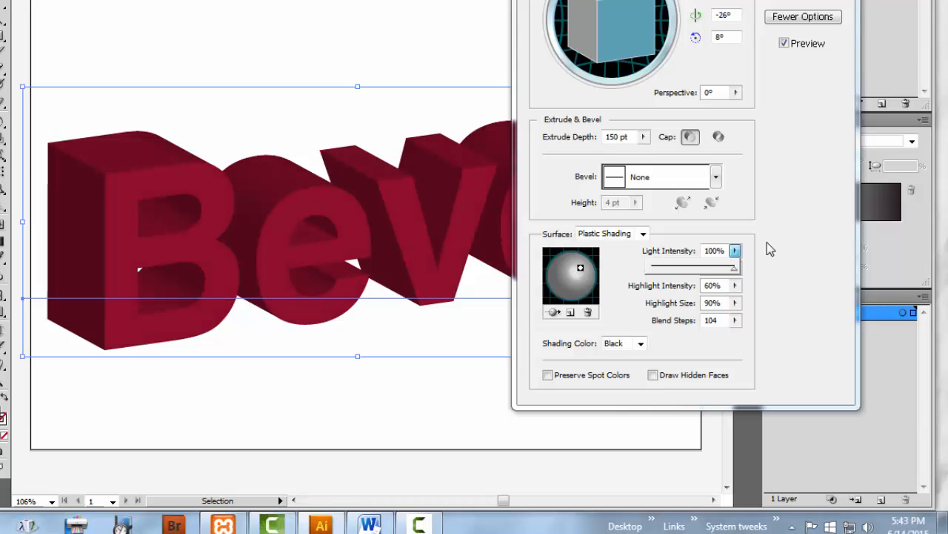
Apply the Extrude & Bevel effect and deselect the text.
click(786, 230)
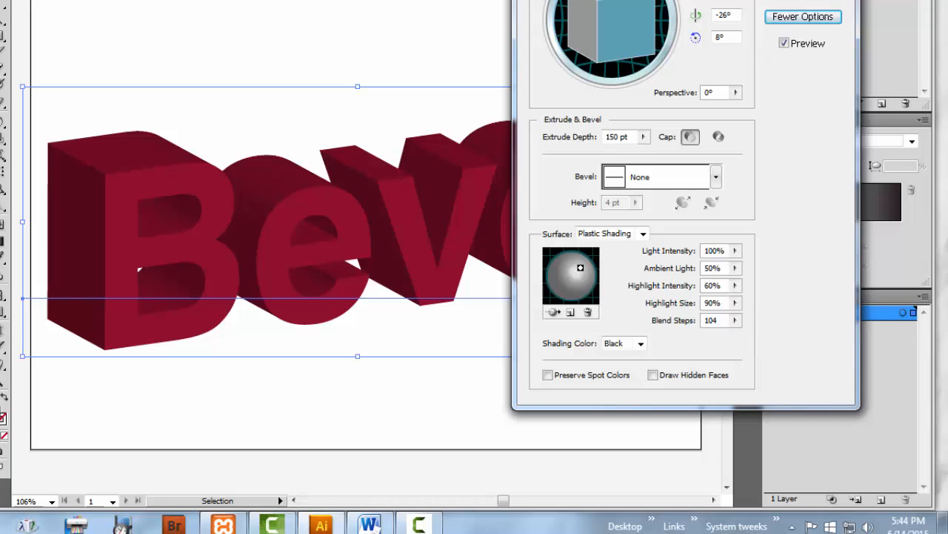
click(803, 0)
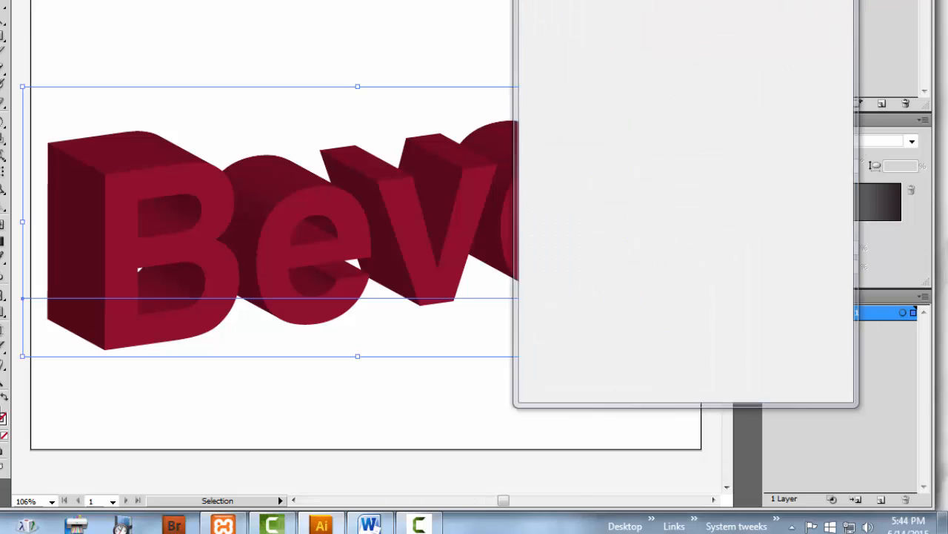
click(298, 54)
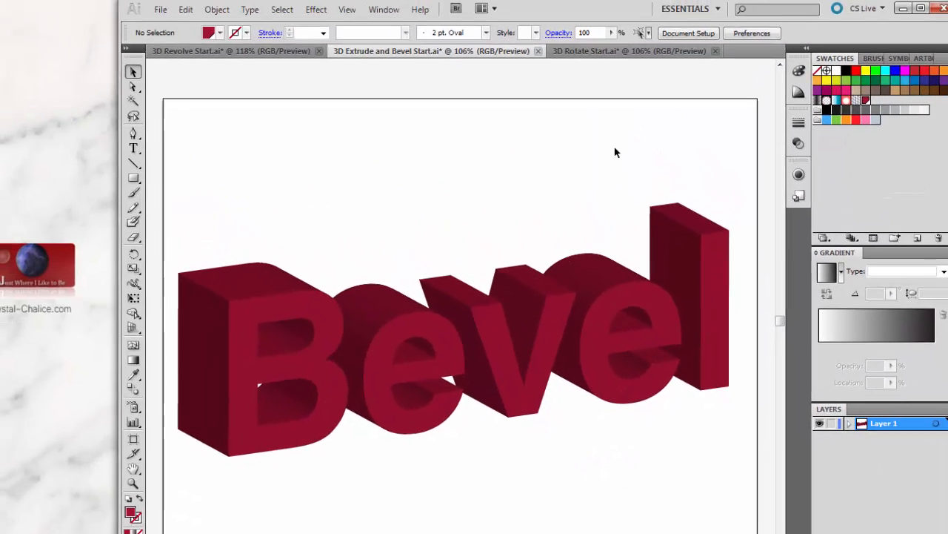
In the 3D Rotate Start document, select the Rotate text and start a 3D Rotate effect on it.
click(626, 51)
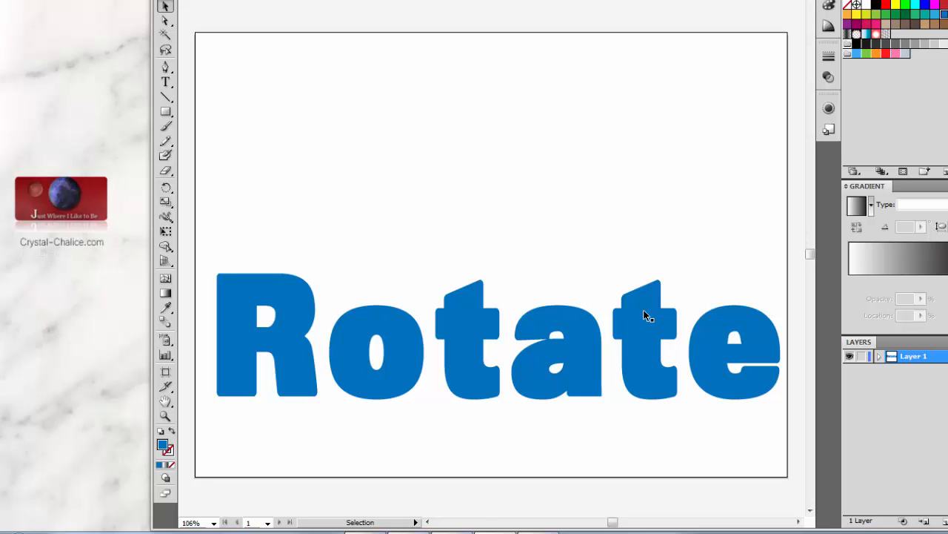
click(644, 316)
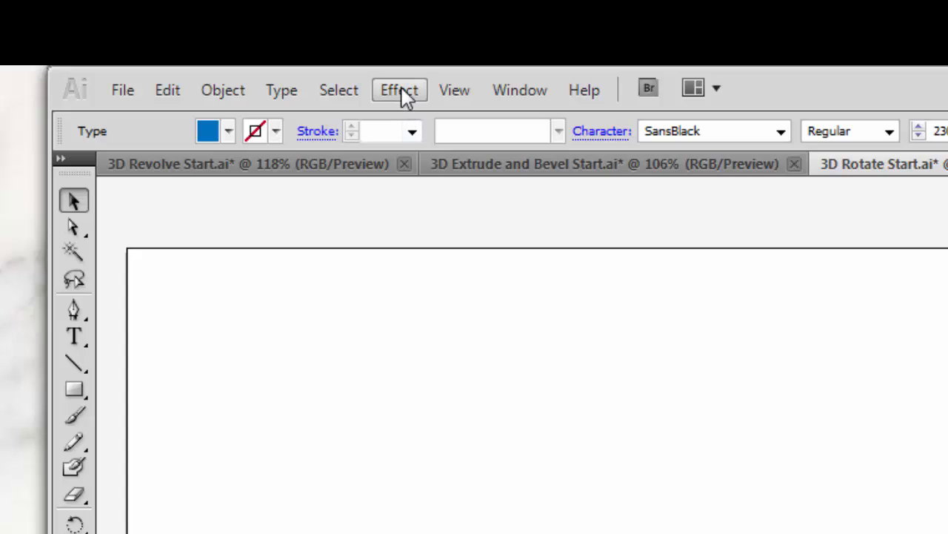
click(401, 89)
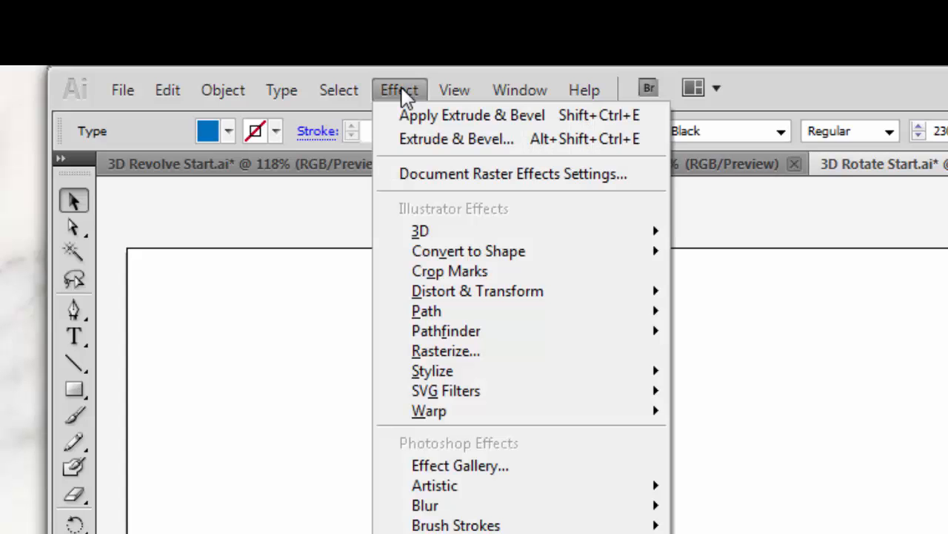
mouse_move(448, 237)
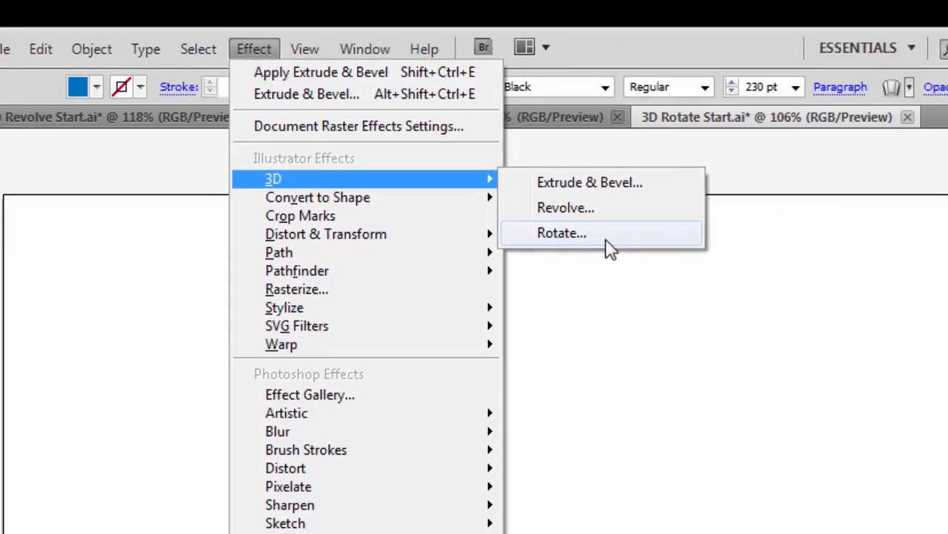
click(784, 299)
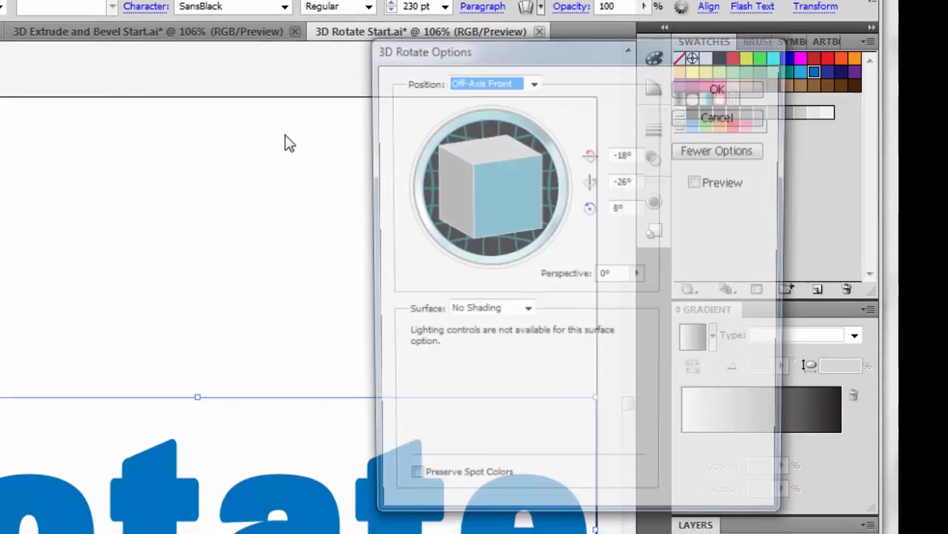
Set the text's rotation to 47° around X, -67° around Y and 5° around Z, and preview it.
drag(614, 152, 599, 150)
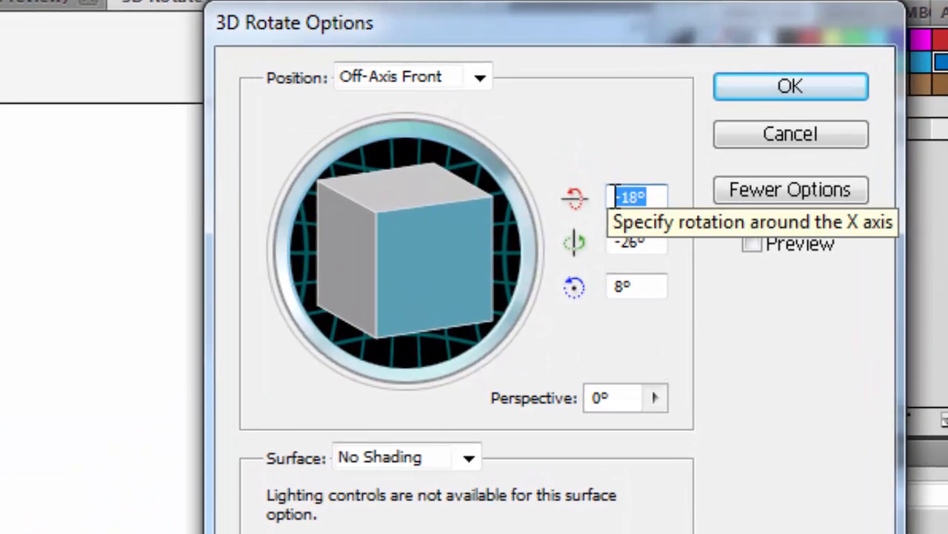
text(47)
drag(638, 242, 621, 241)
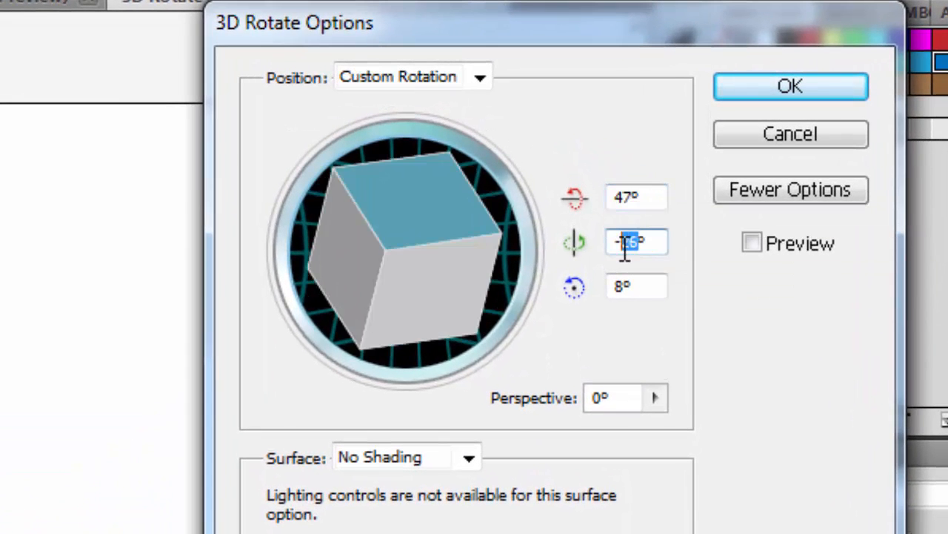
text(67)
drag(630, 288, 616, 288)
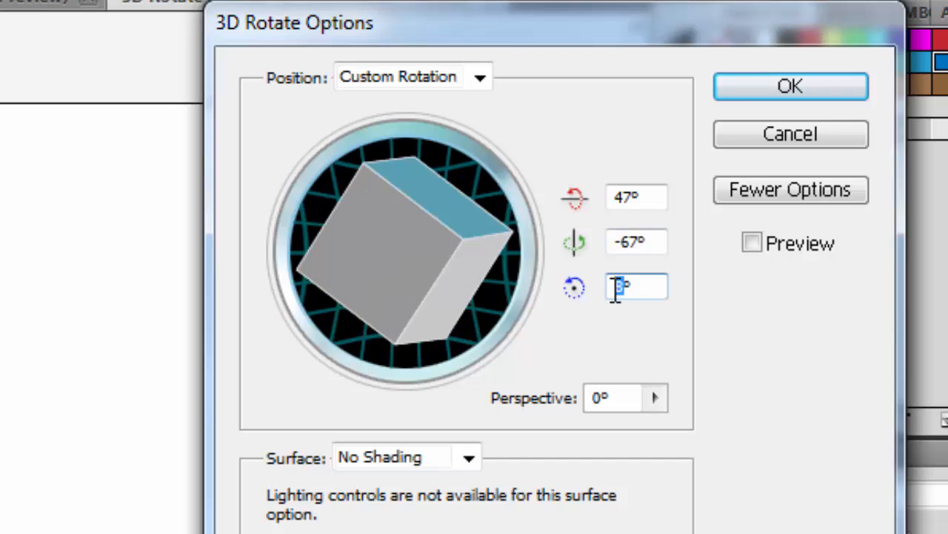
text(5)
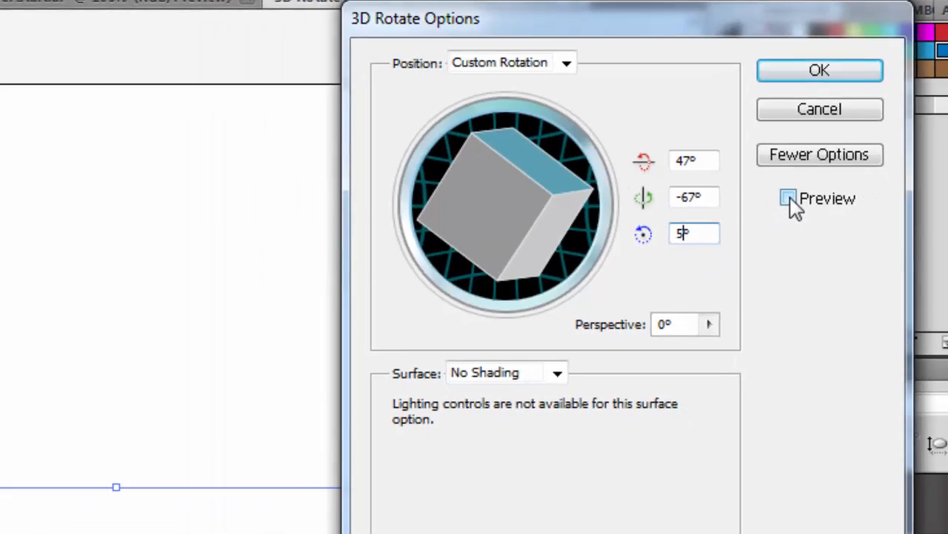
click(788, 198)
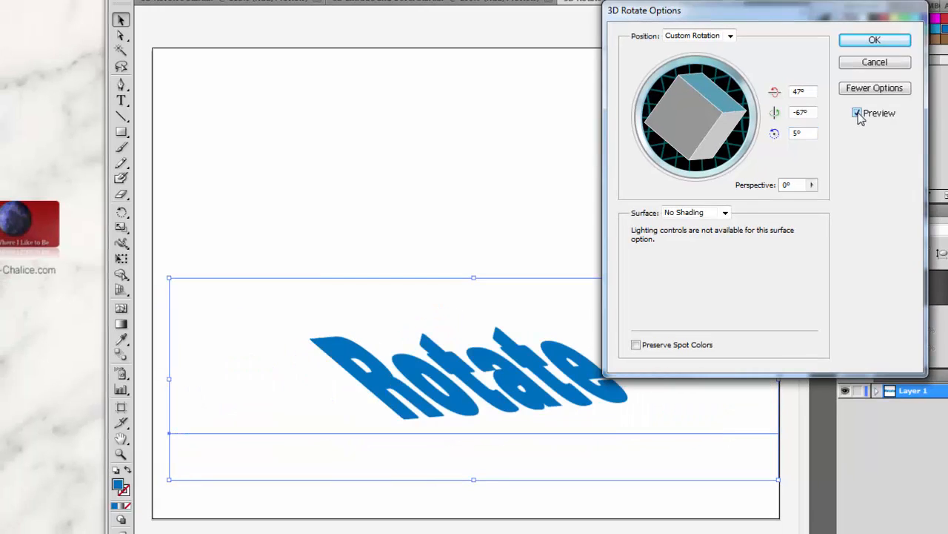
View the rotated text without the options dialog covering it, and collapse and re-expand the dialog's extra options.
drag(851, 15, 947, 49)
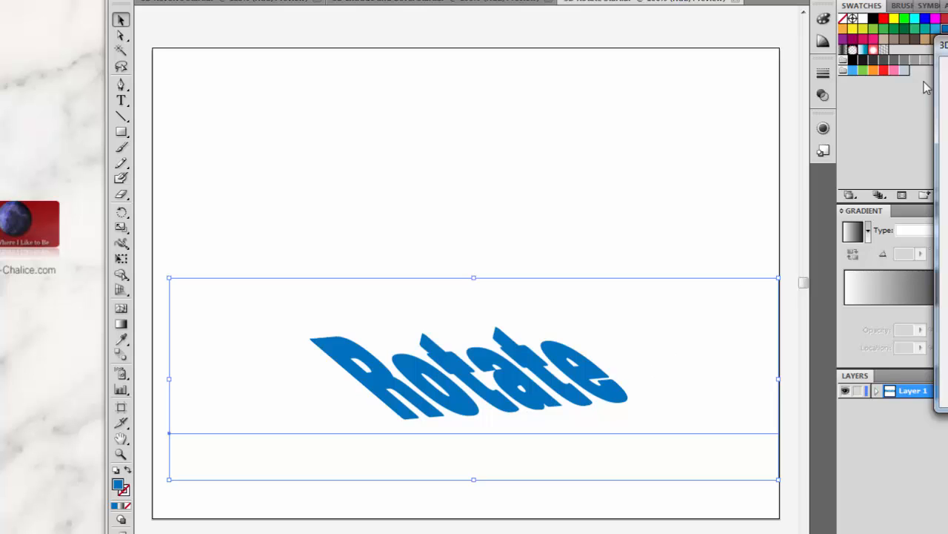
drag(945, 48, 703, 26)
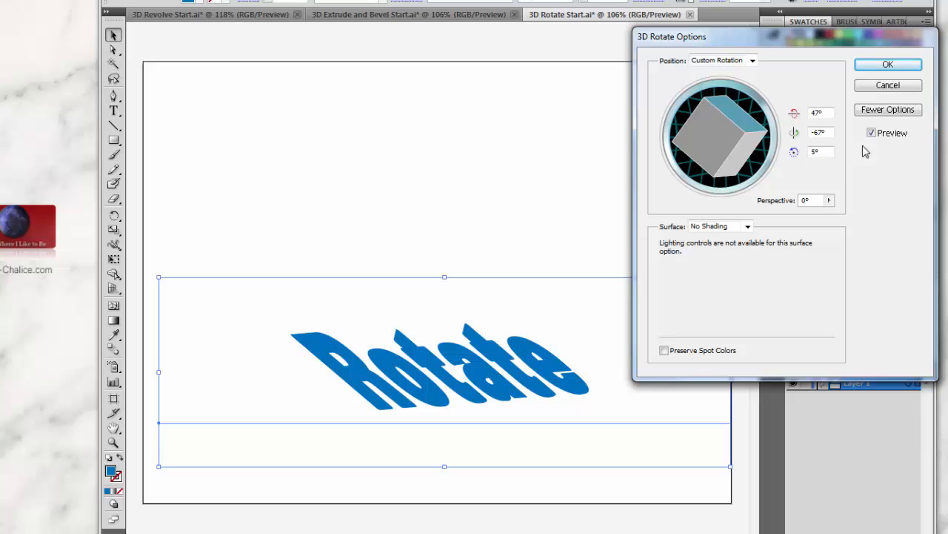
click(884, 111)
click(884, 112)
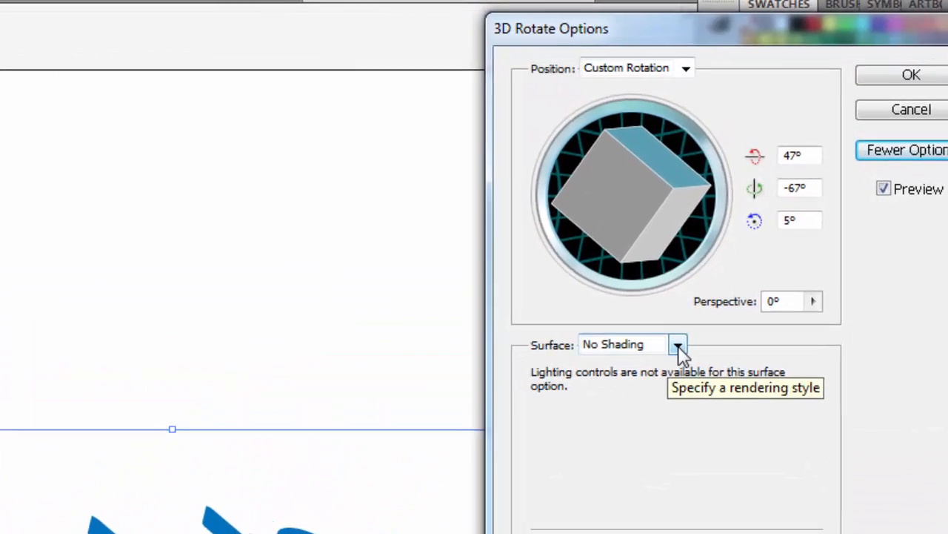
Change the rotated text's surface to Diffuse Shading and move its light source toward the sphere's upper right.
click(748, 226)
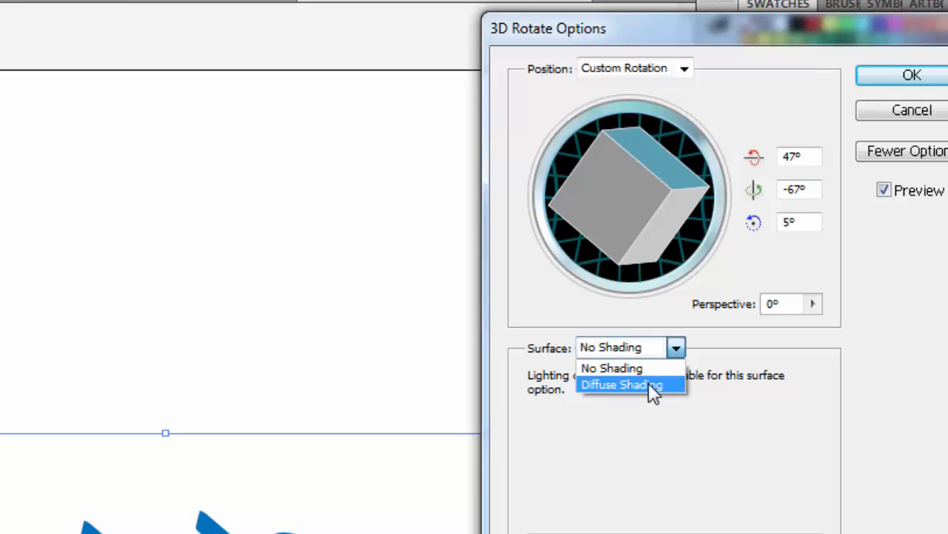
click(649, 382)
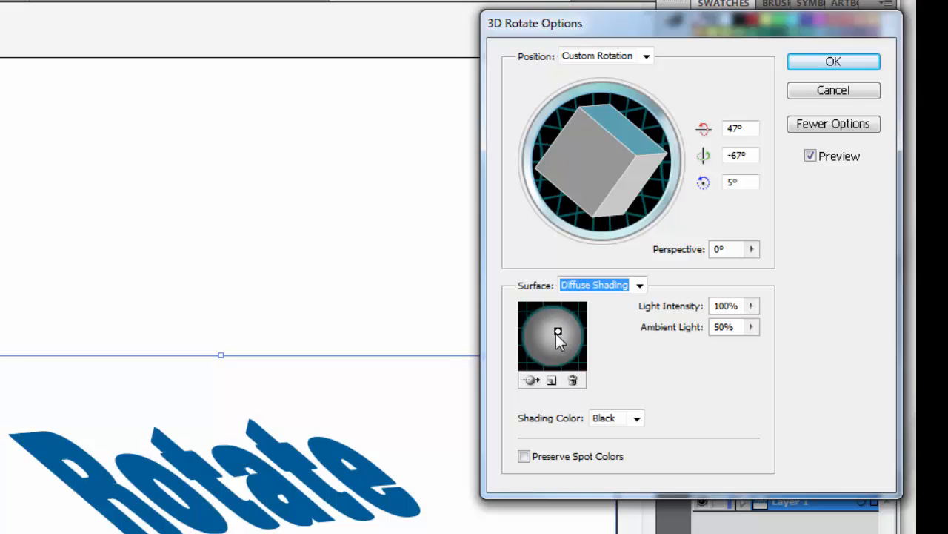
drag(557, 332, 554, 333)
Set the rotated text's light intensity to 98% and its ambient light to 70%.
click(752, 305)
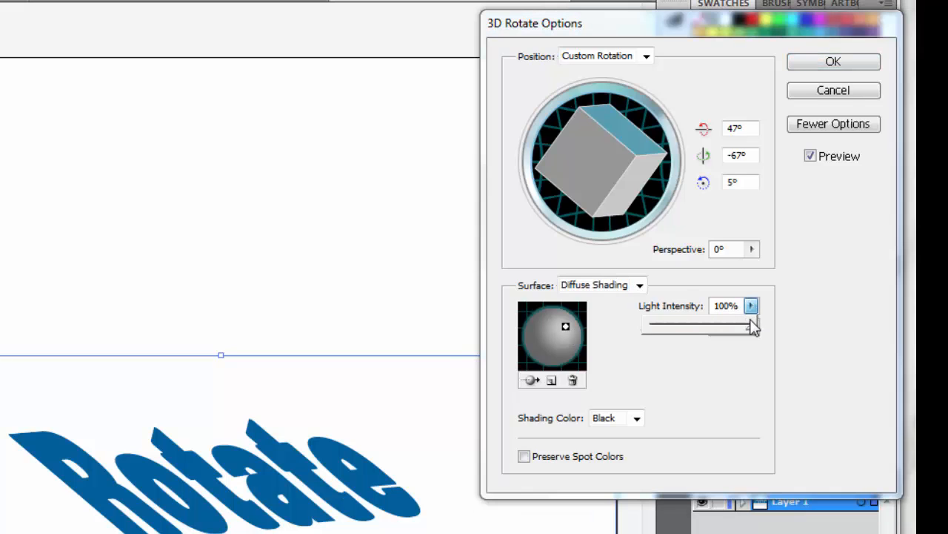
mouse_move(749, 328)
mouse_down()
mouse_move(741, 334)
mouse_move(752, 332)
mouse_up()
click(758, 377)
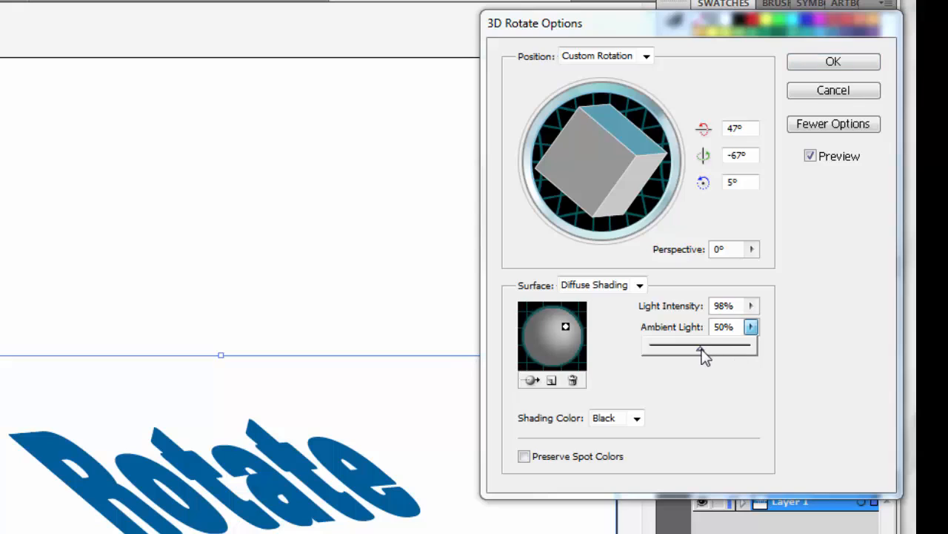
drag(702, 349, 721, 354)
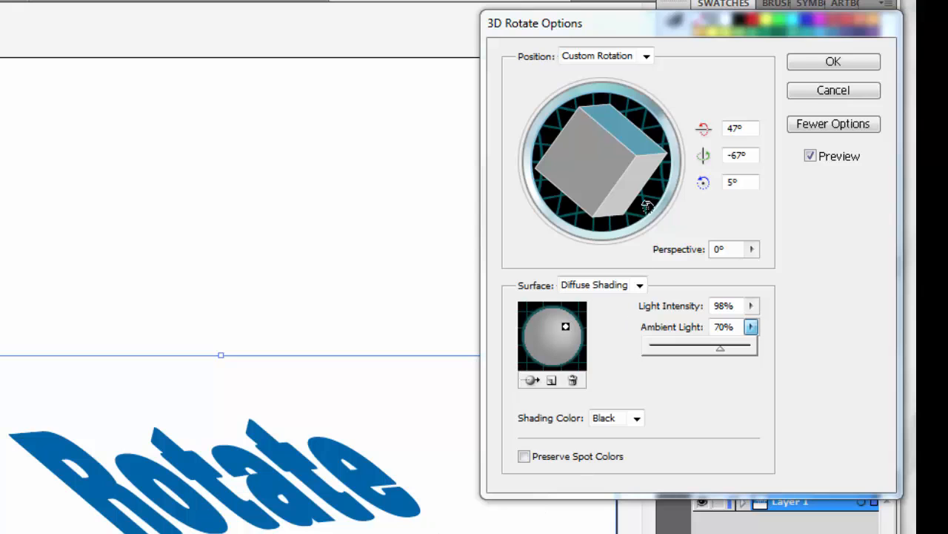
Turn the Rotate text freehand to about 34° X, -61° Y and 19° Z, and apply the 3D Rotate effect.
click(605, 167)
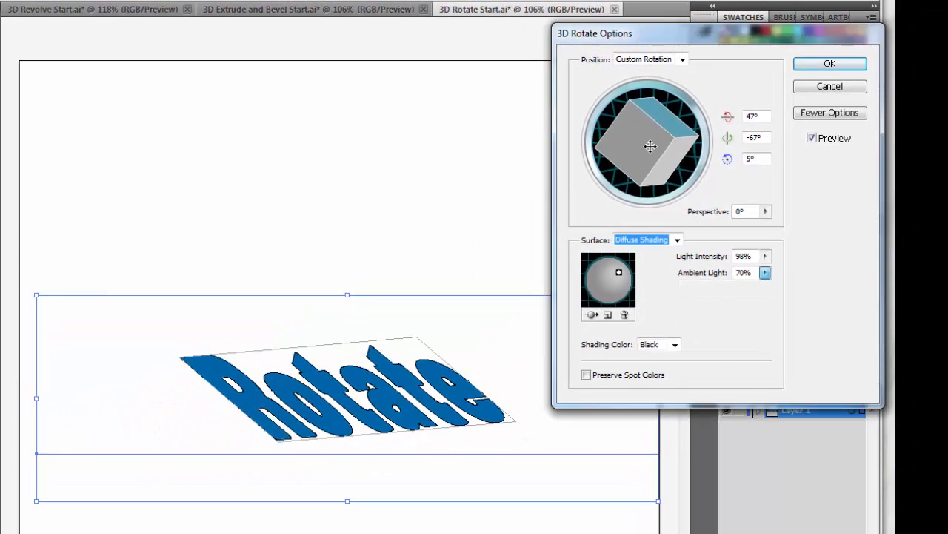
drag(650, 147, 660, 126)
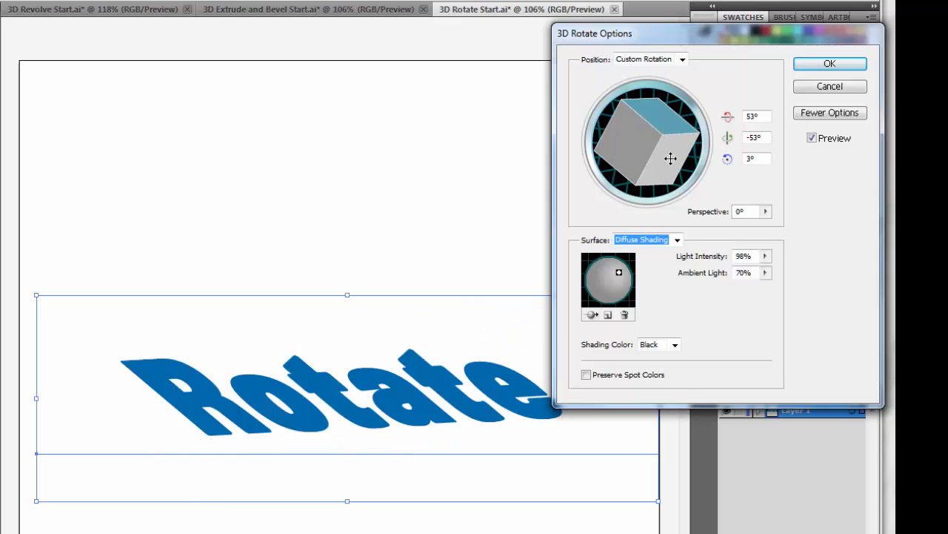
drag(667, 128, 651, 145)
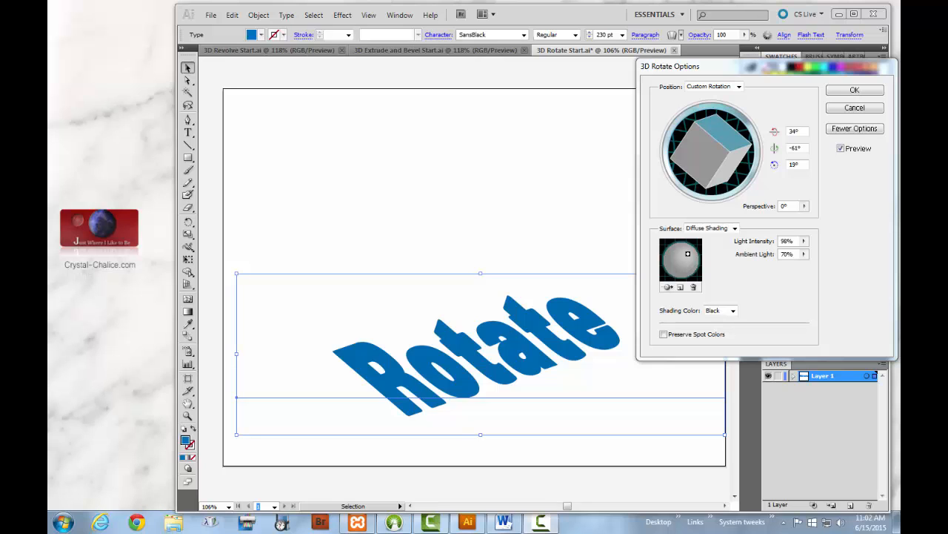
click(855, 90)
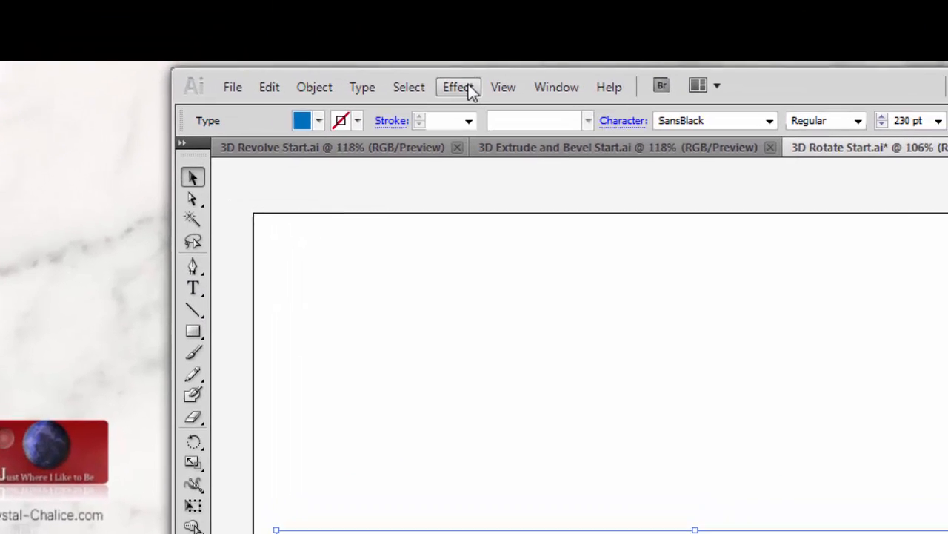
Display the Rotate text's appearance attributes and open its applied 3D Rotate effect for editing.
click(546, 95)
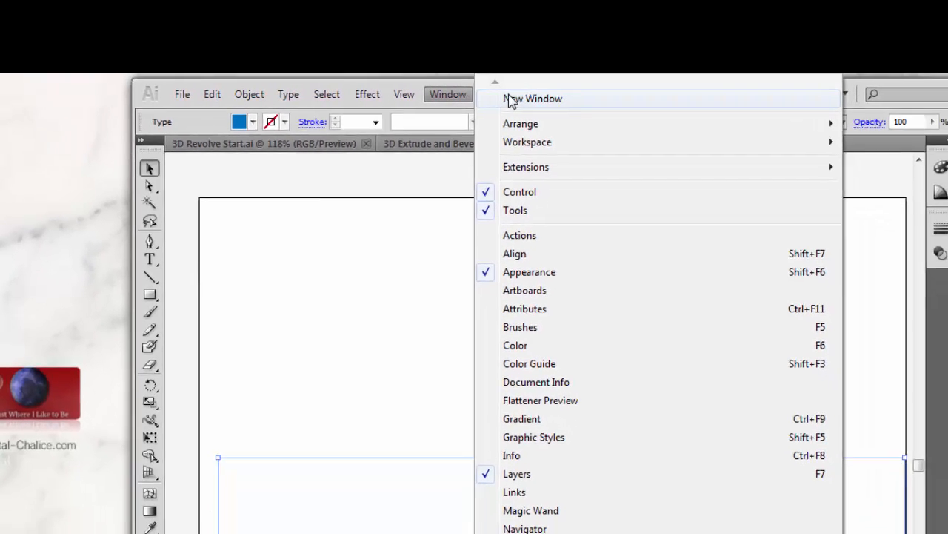
click(524, 269)
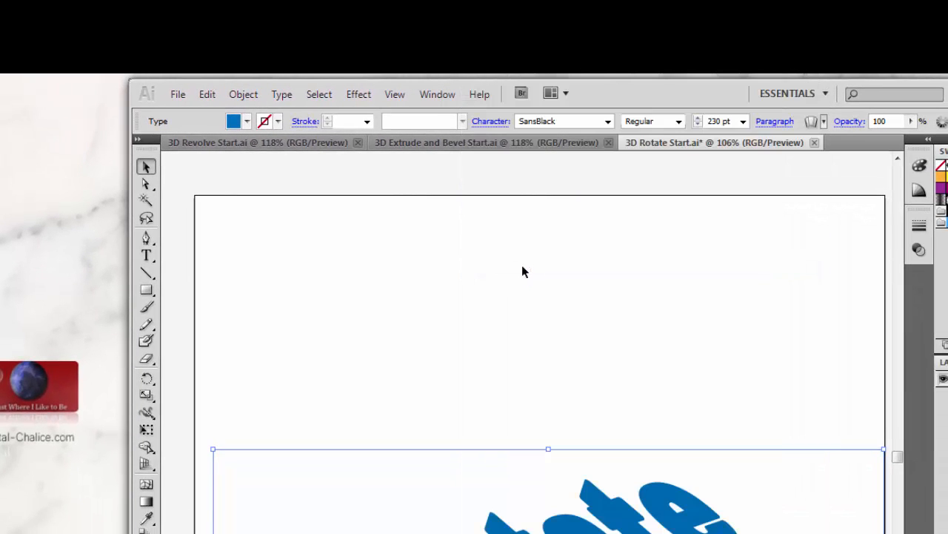
click(445, 95)
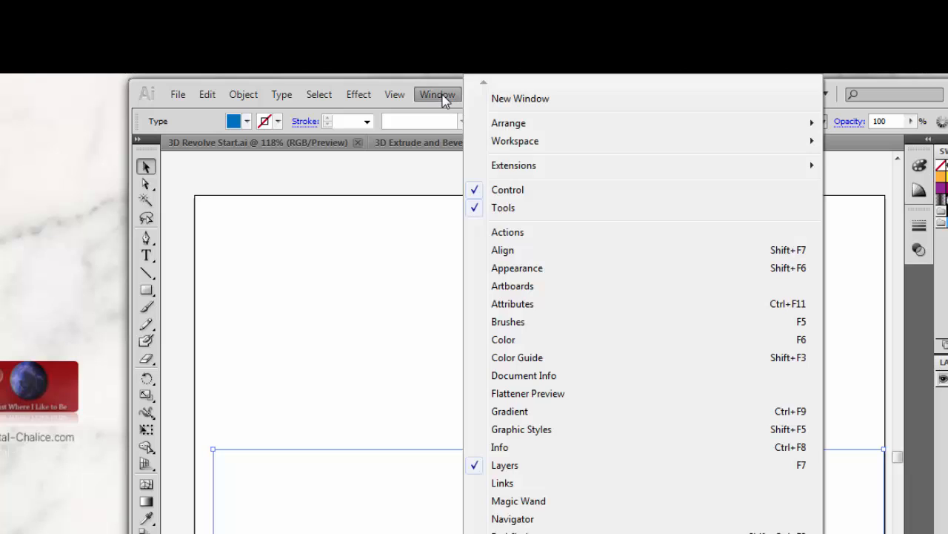
click(487, 268)
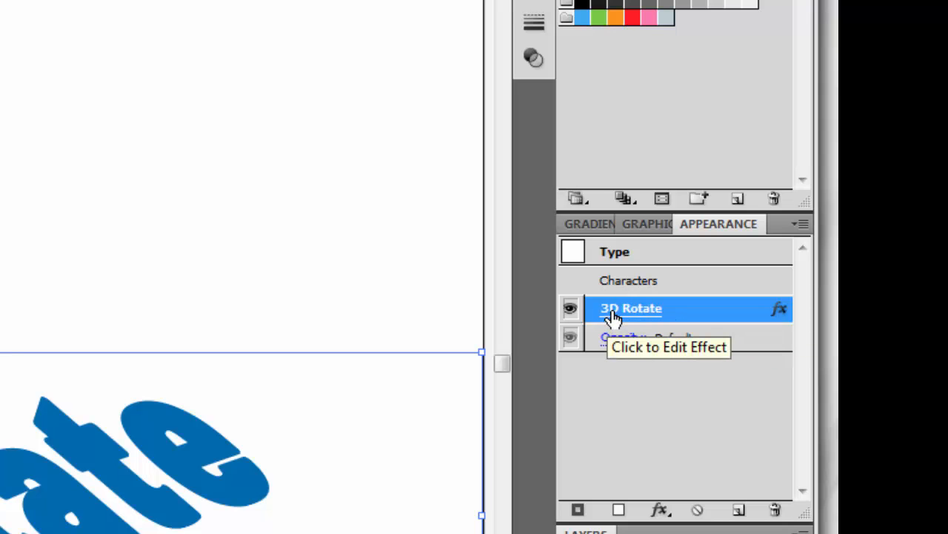
click(622, 314)
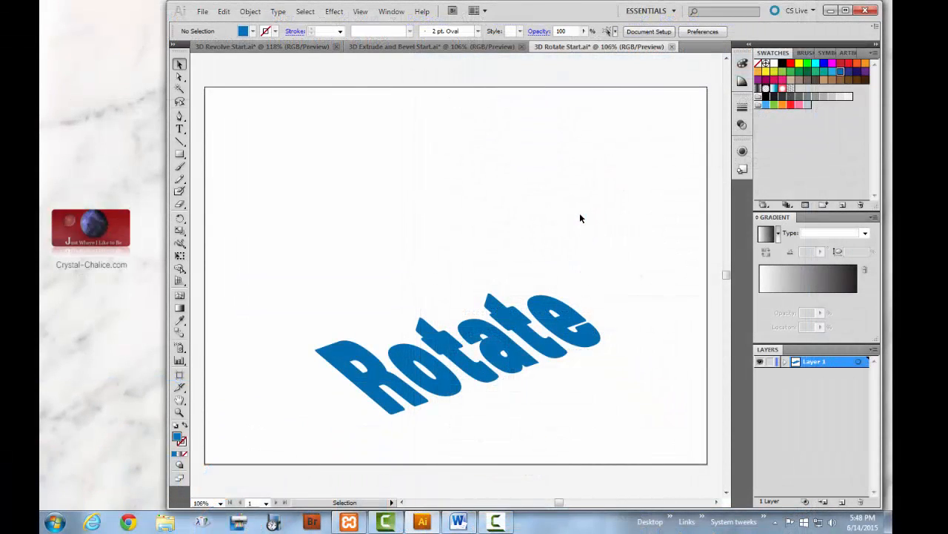
Review the finished Bevel text and the revolved vase in their own documents, and deselect the vase.
click(435, 48)
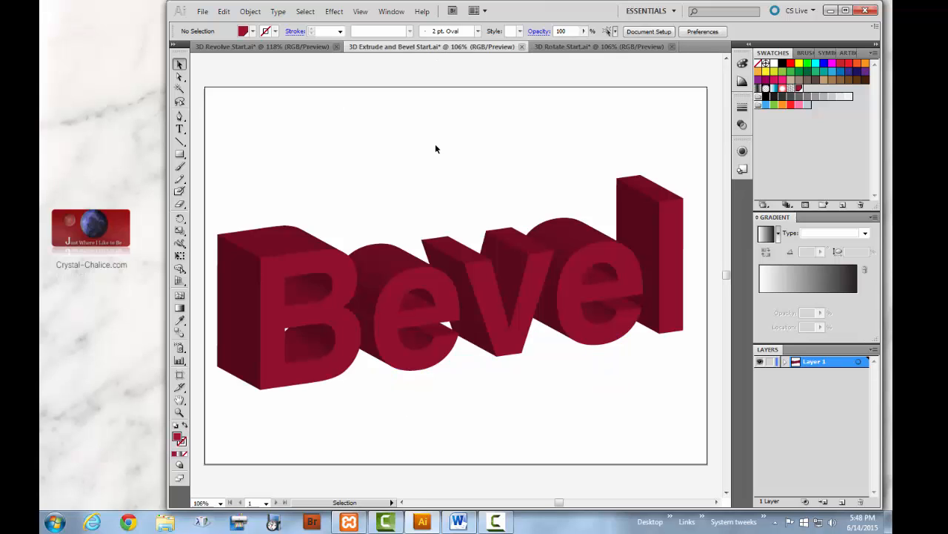
click(282, 48)
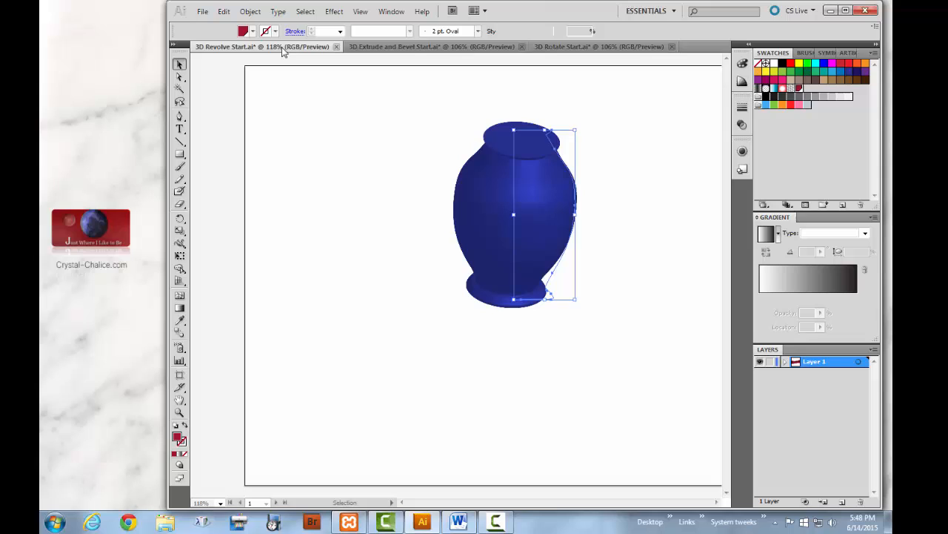
click(393, 175)
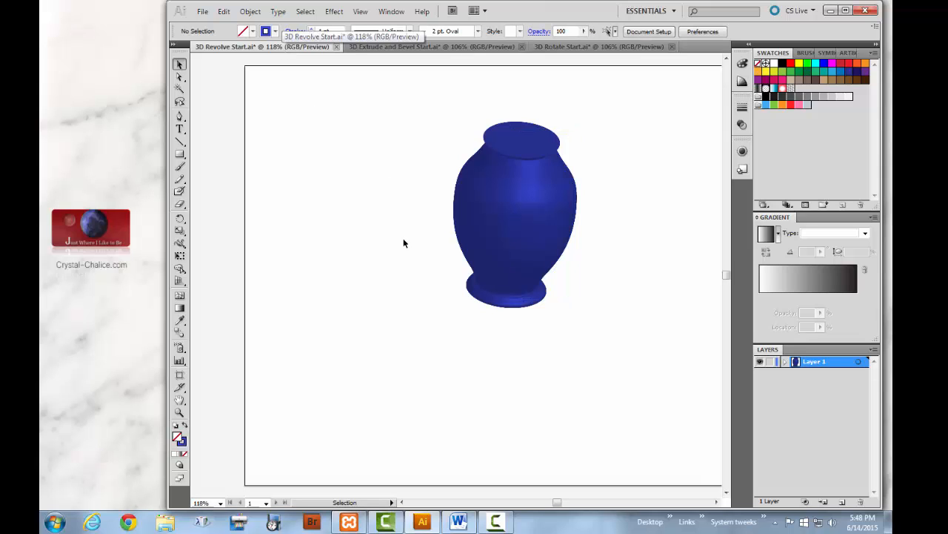